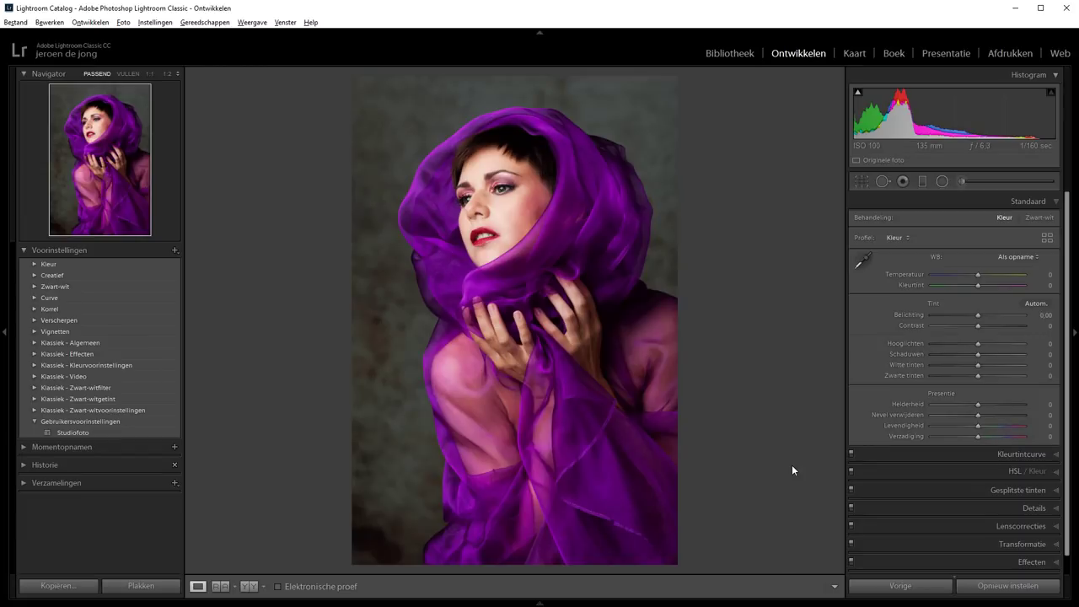
Step: Paint a Saturation -100 brush adjustment over the scarf to the right of the face
click(985, 180)
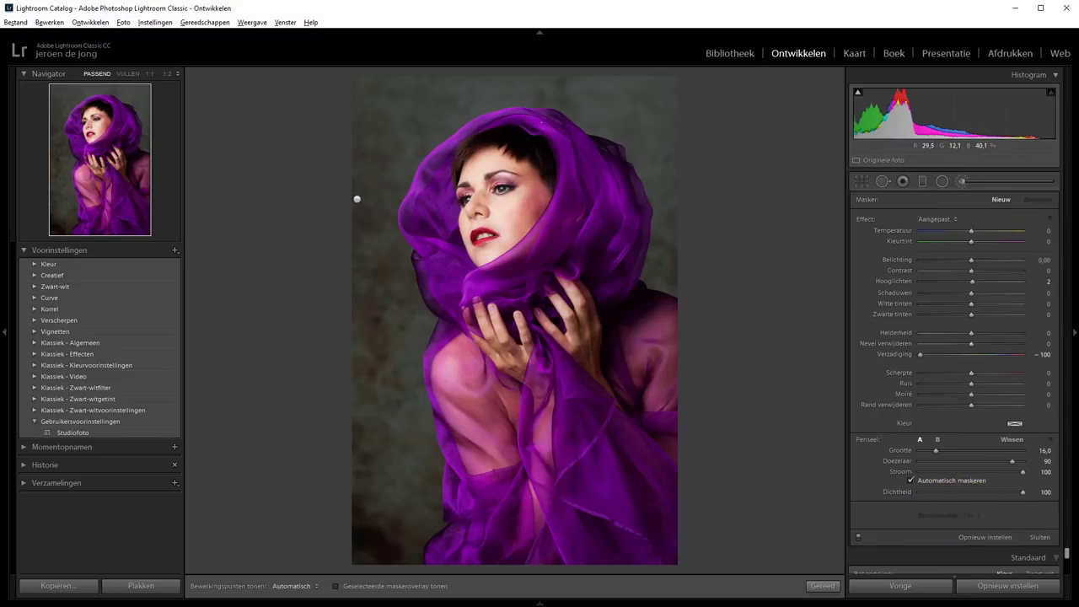
mouse_move(582, 135)
mouse_down()
mouse_move(590, 236)
mouse_move(620, 203)
mouse_move(624, 253)
mouse_up()
drag(527, 240, 489, 287)
Step: Show the edit pins, inspect the eyes at 1:1, then return to the Fill view
key(h)
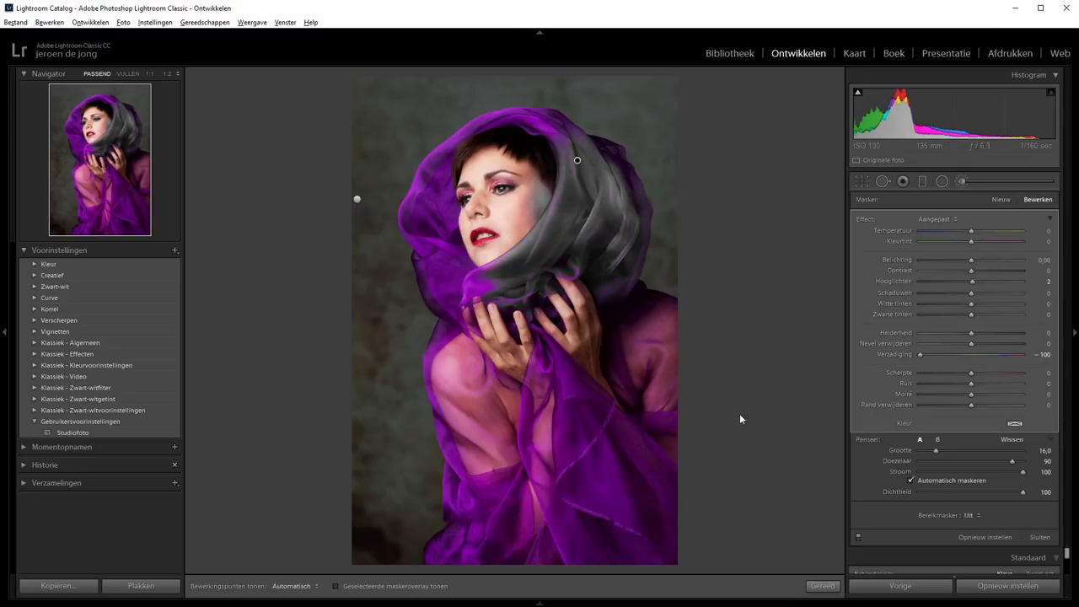
click(128, 73)
drag(100, 133, 102, 129)
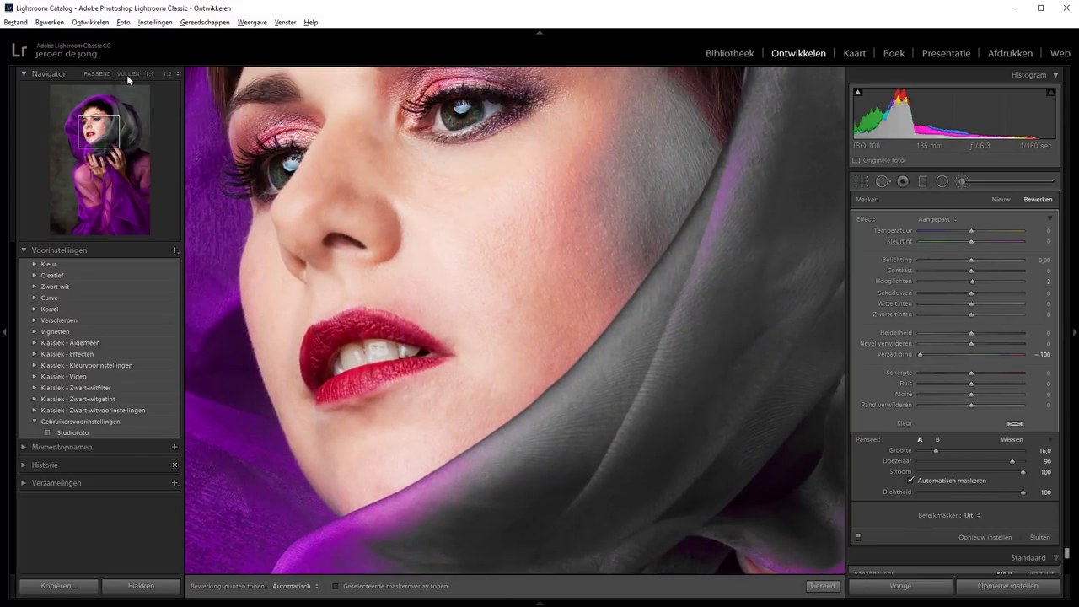
click(126, 74)
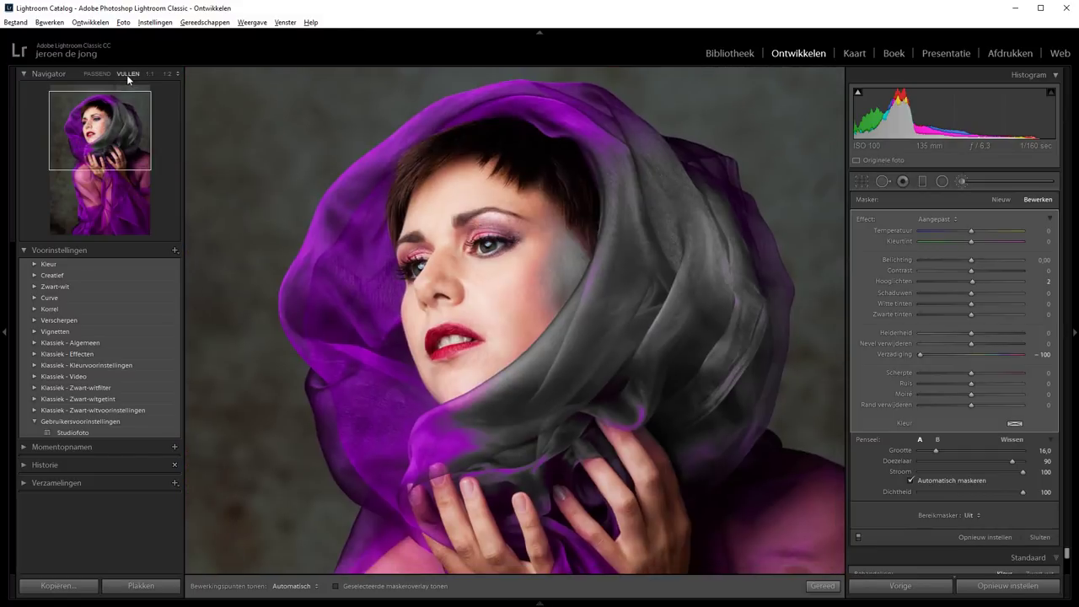
Step: Set the scarf brush mask's Range Mask to Luminance and reset its Saturation to 0
click(968, 517)
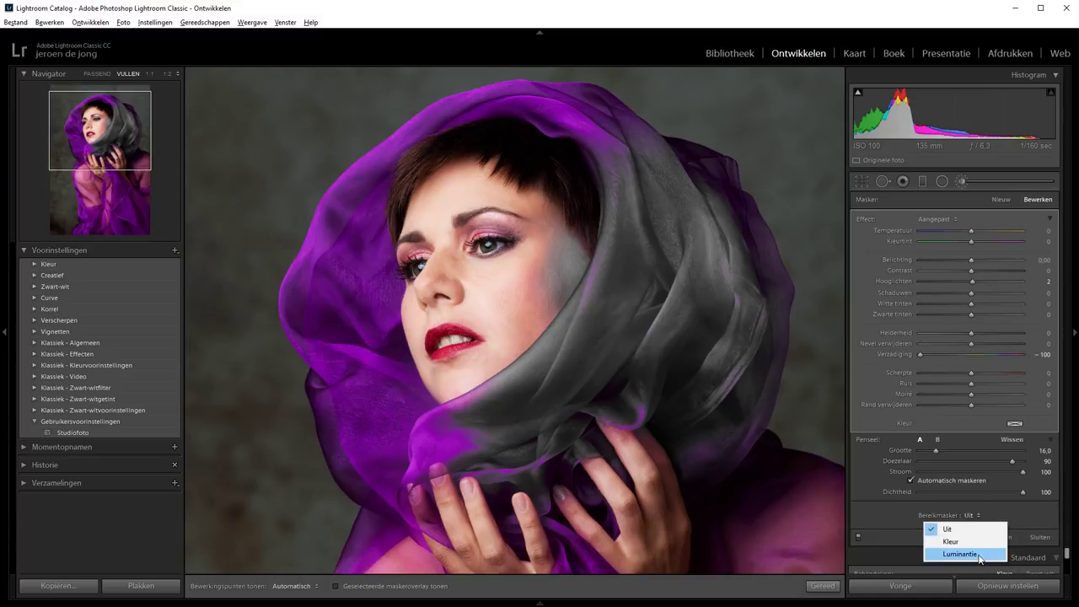
click(975, 554)
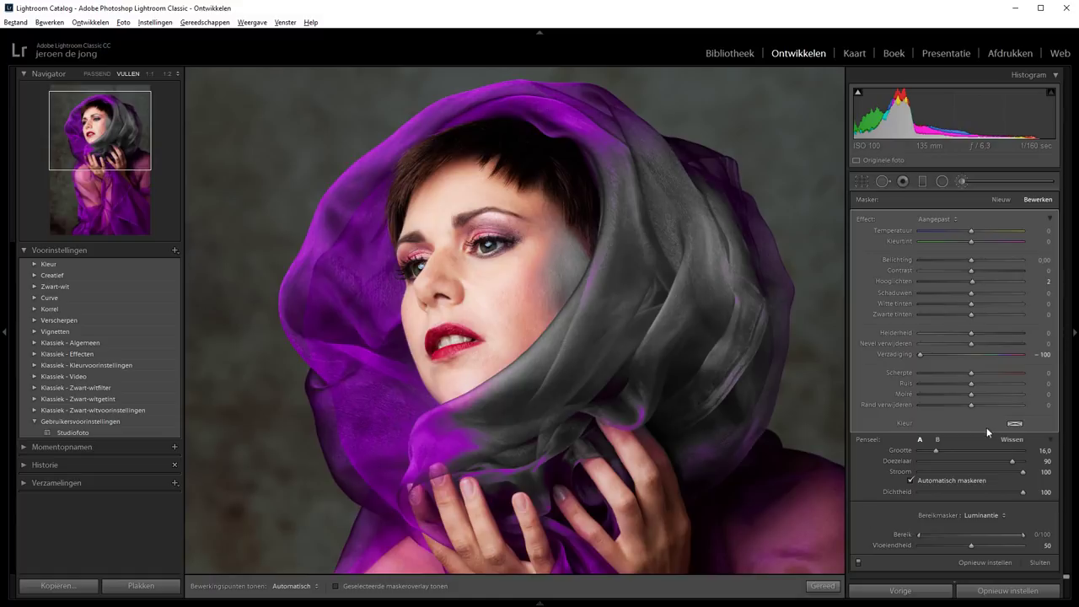
click(1012, 439)
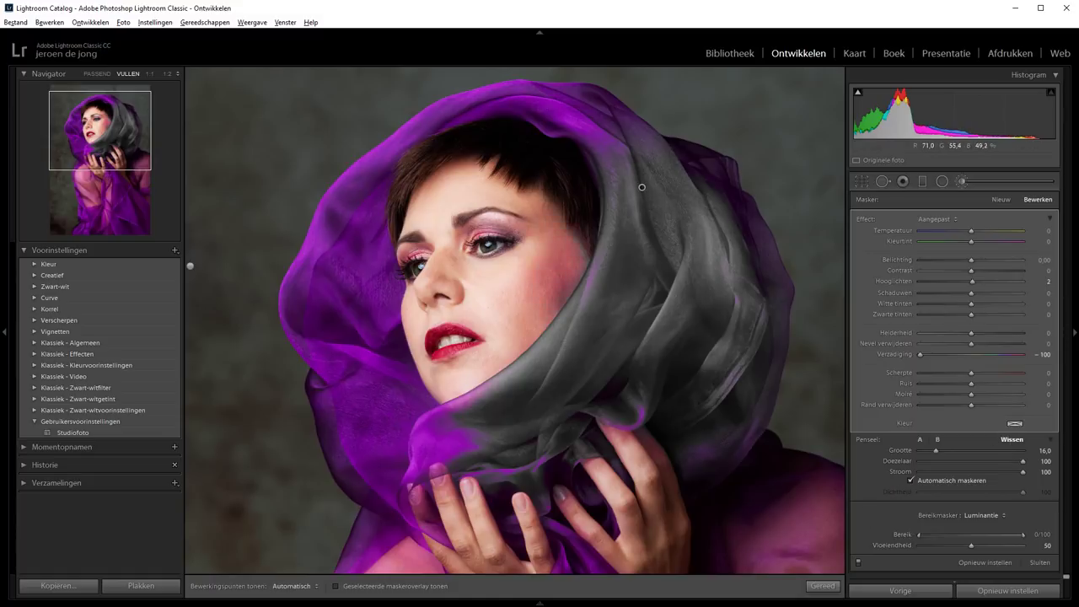
click(920, 440)
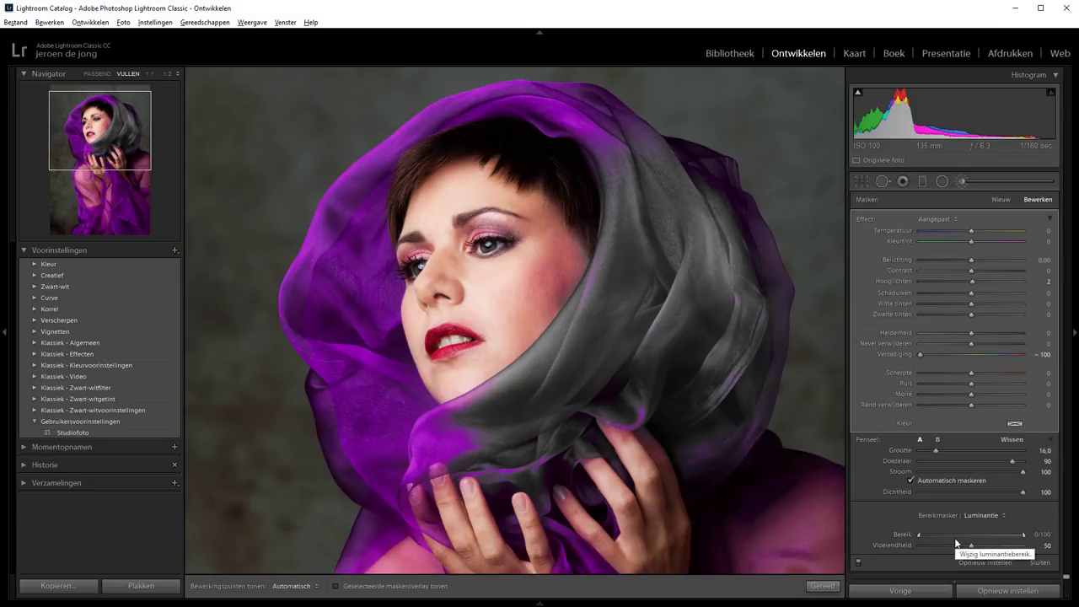
double_click(921, 352)
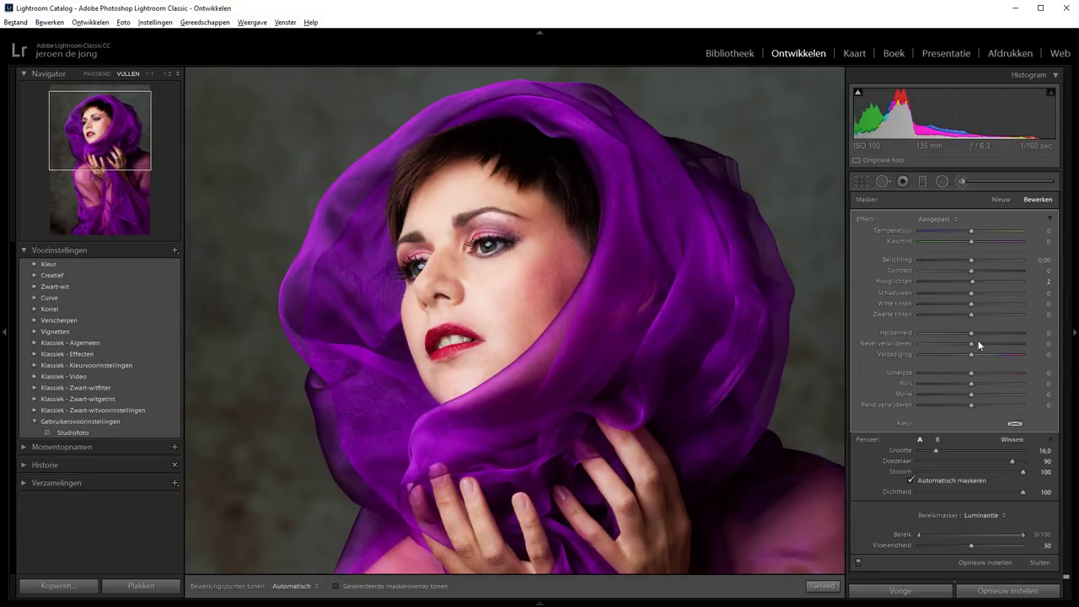
Step: Set mask Saturation to -100, with luminance range 63/100 and smoothness 0
drag(946, 361, 897, 357)
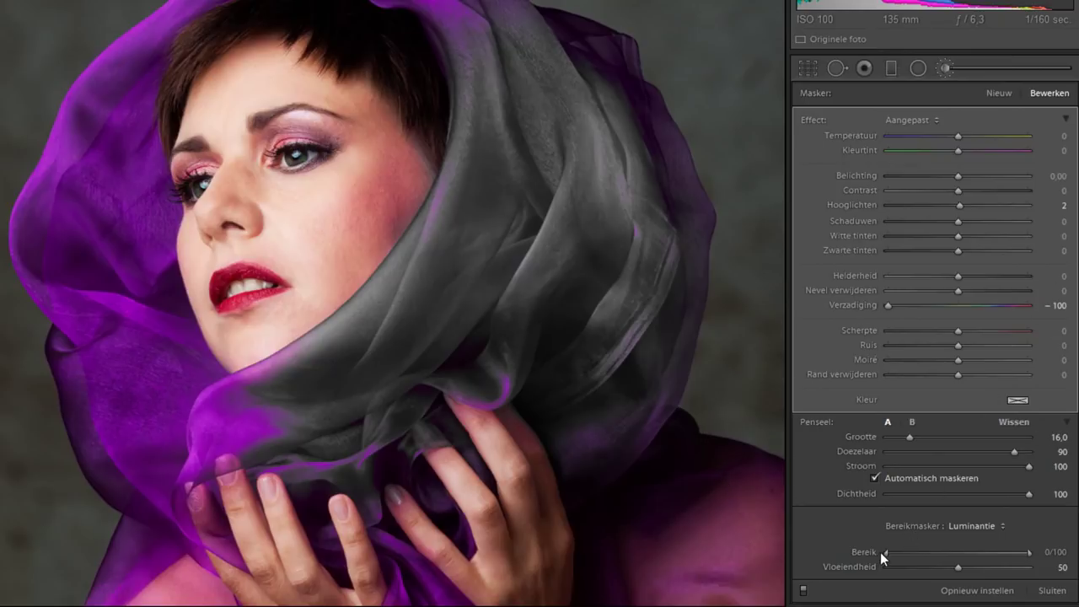
drag(885, 553, 998, 554)
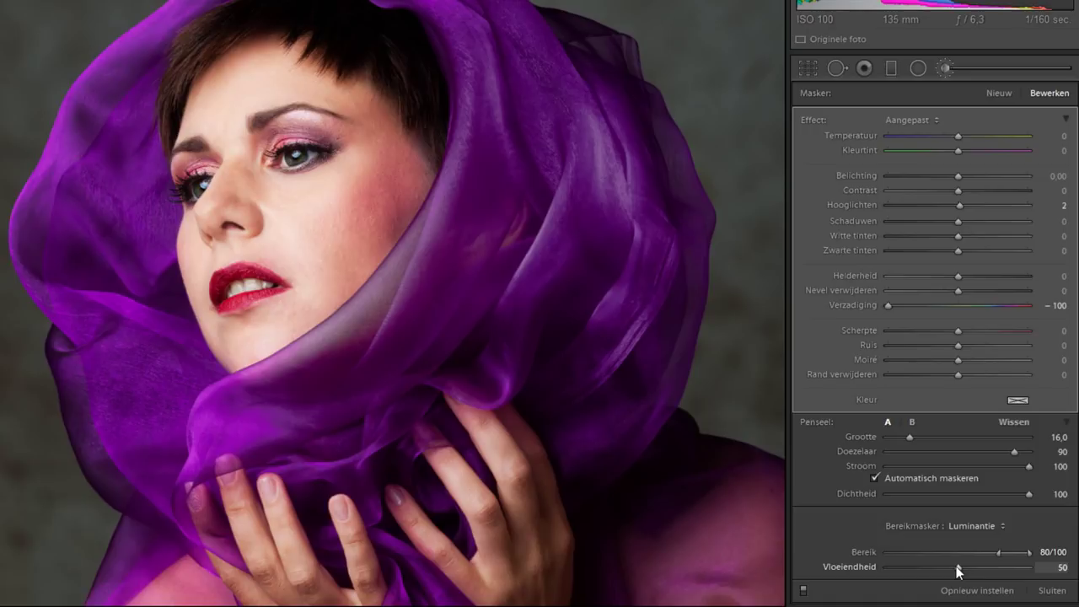
drag(959, 566, 844, 572)
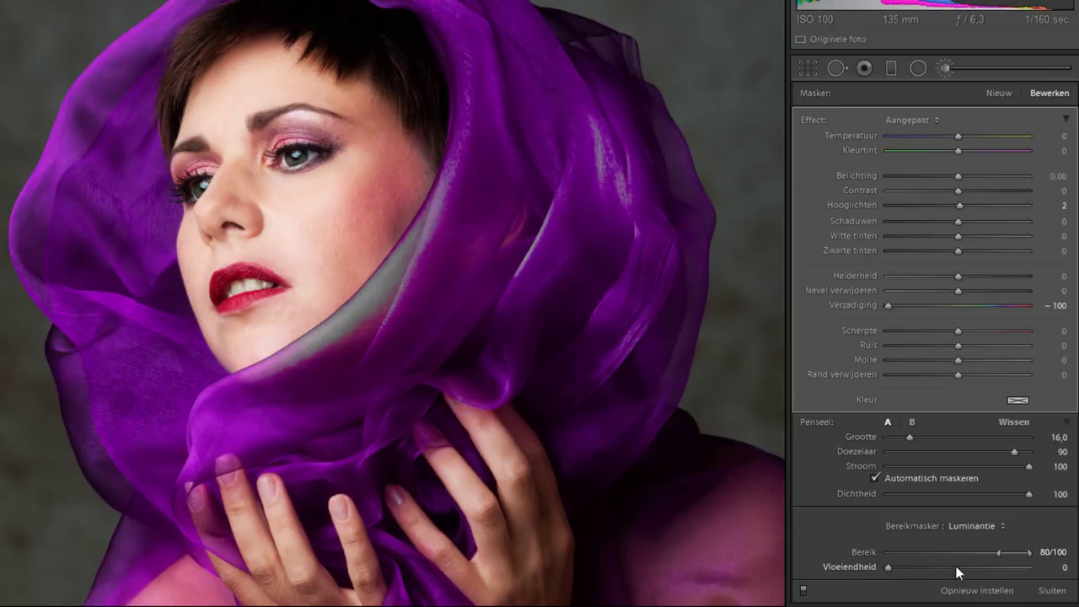
drag(999, 551, 978, 554)
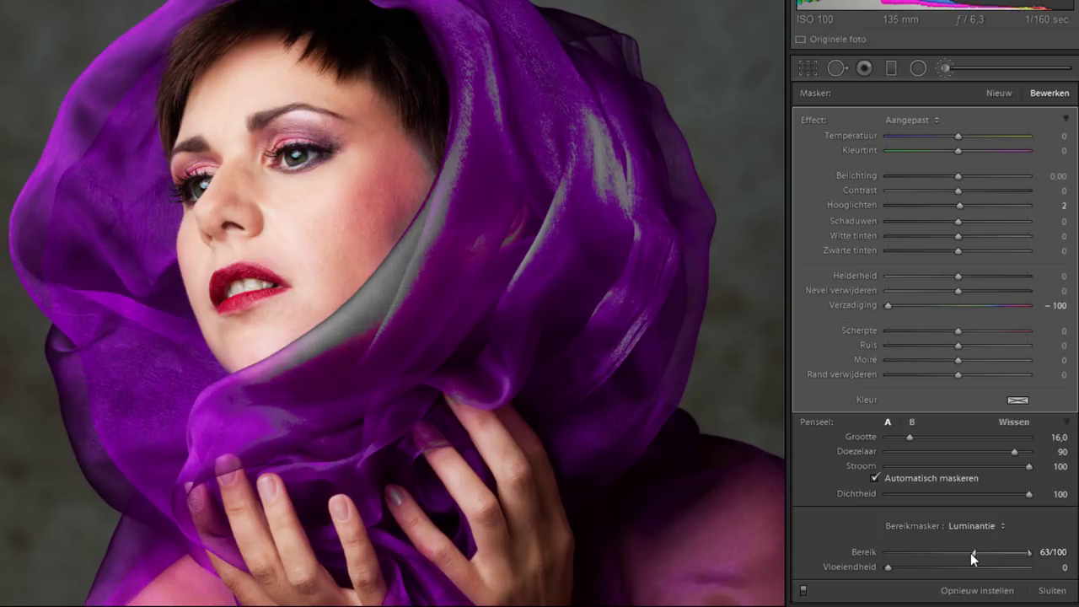
Step: Reset Saturation to 0 and set Exposure +0.57, luminance range 62/100, smoothness 27
double_click(885, 307)
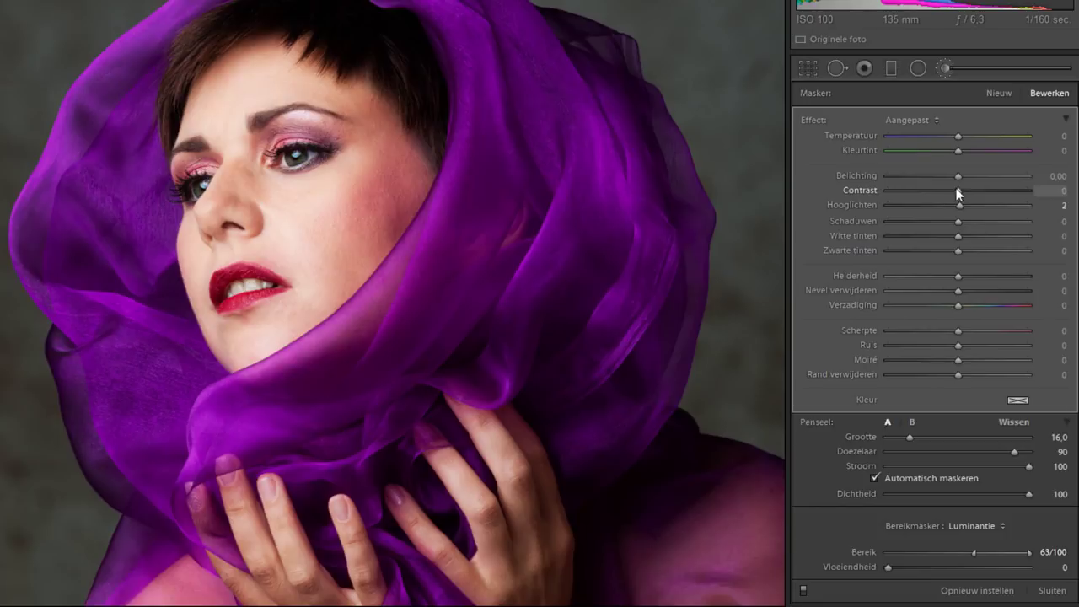
drag(961, 174, 975, 176)
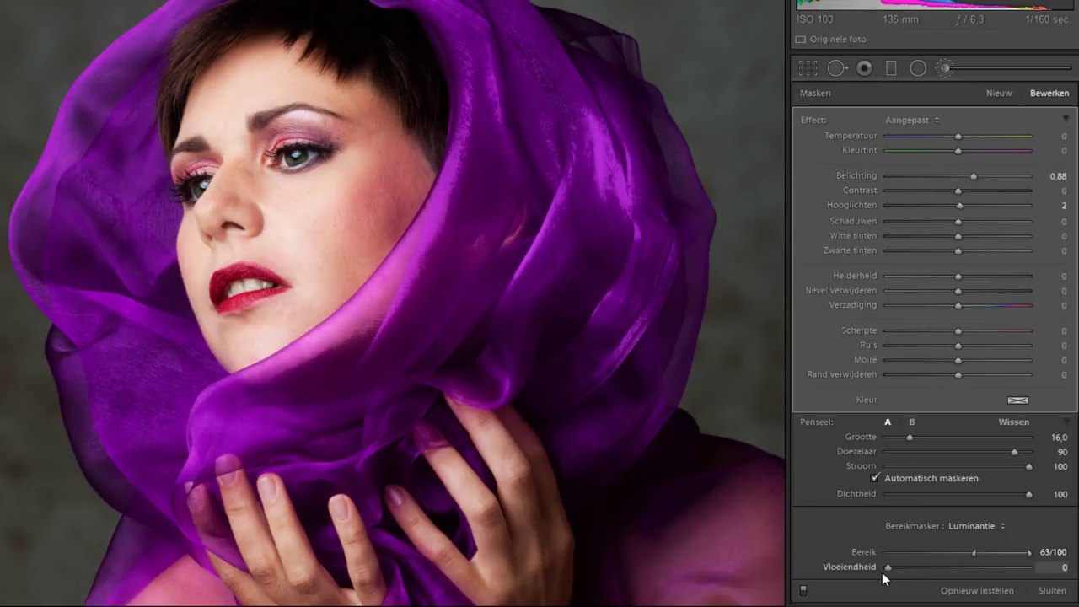
drag(887, 565, 940, 565)
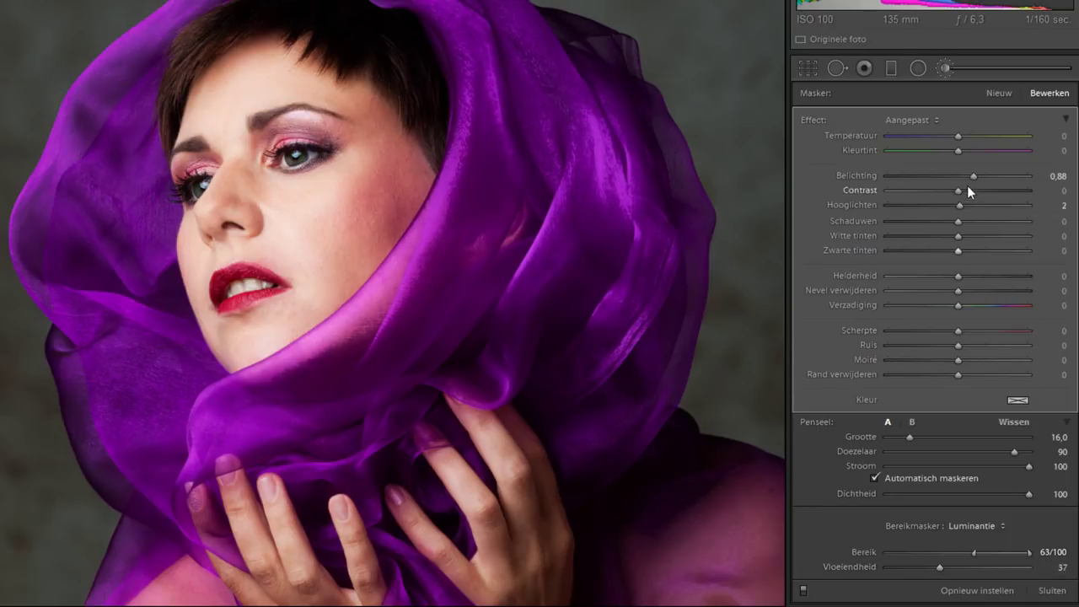
drag(974, 174, 968, 176)
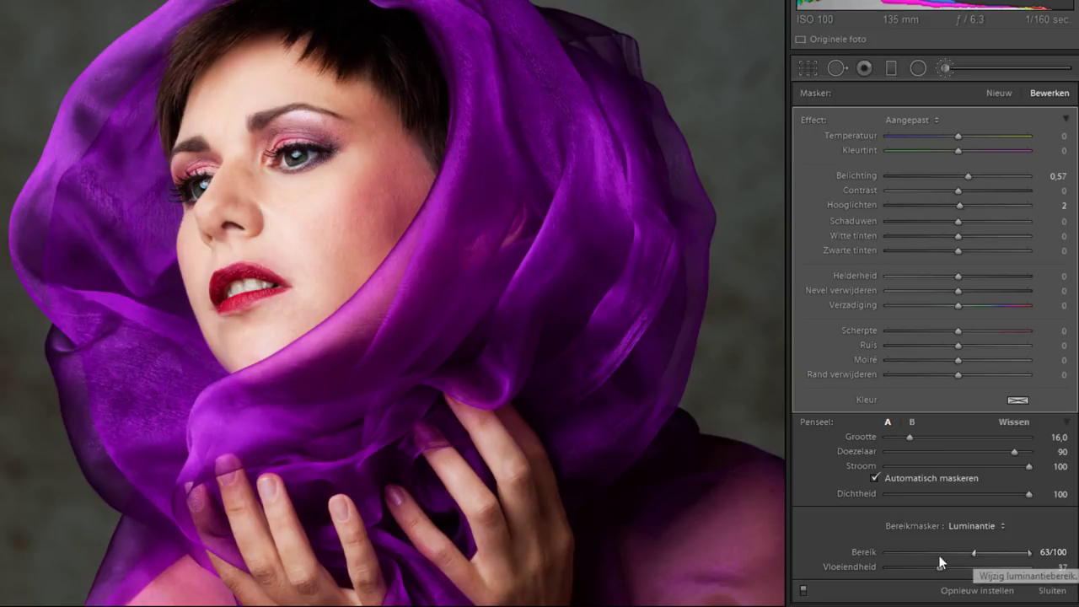
drag(940, 554, 885, 555)
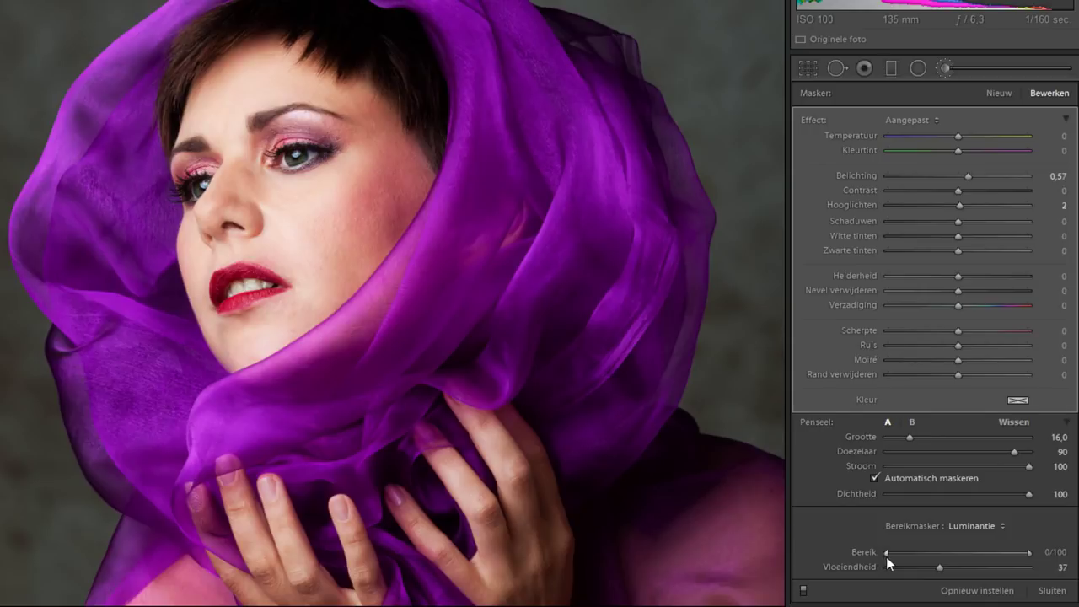
drag(887, 557, 974, 555)
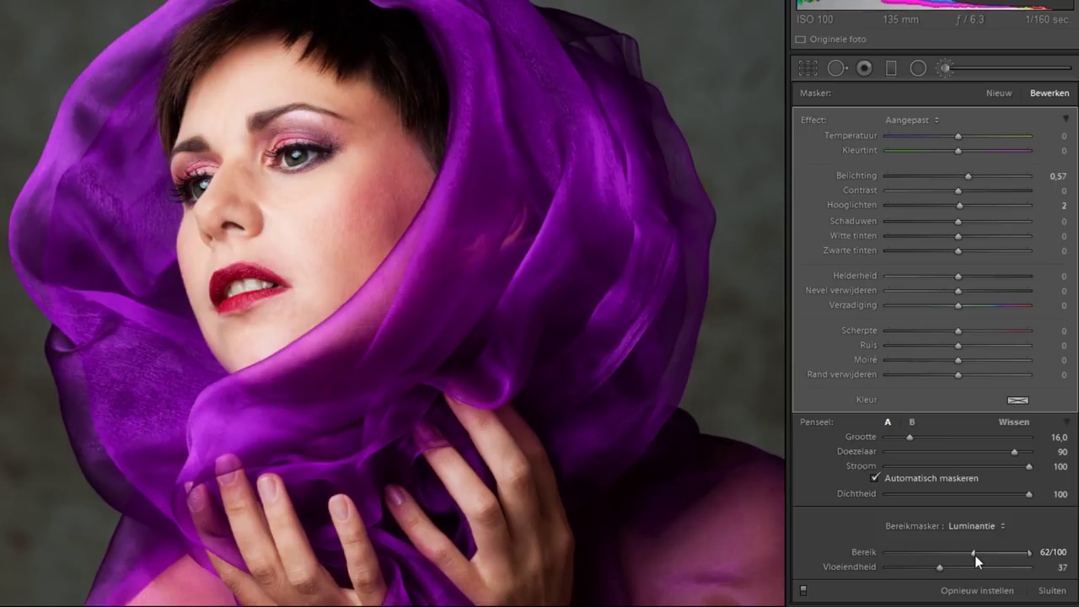
mouse_move(938, 568)
mouse_down()
mouse_move(914, 566)
mouse_move(924, 567)
mouse_up()
Step: Paint a new Exposure -1.32 brush mask over the scarf, with Saturation reset to 0
click(999, 94)
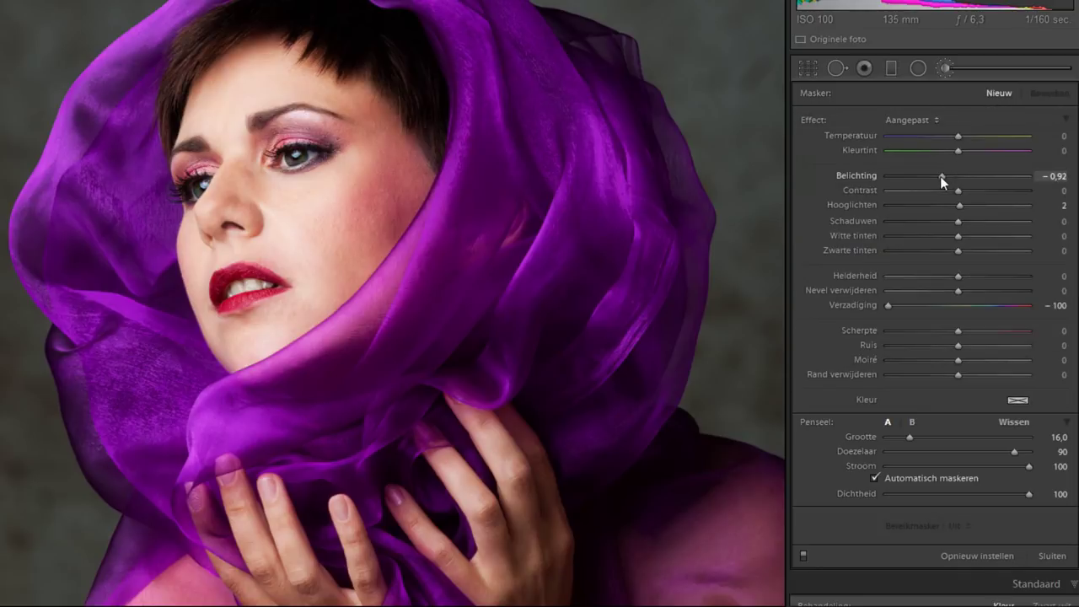
drag(940, 176, 935, 178)
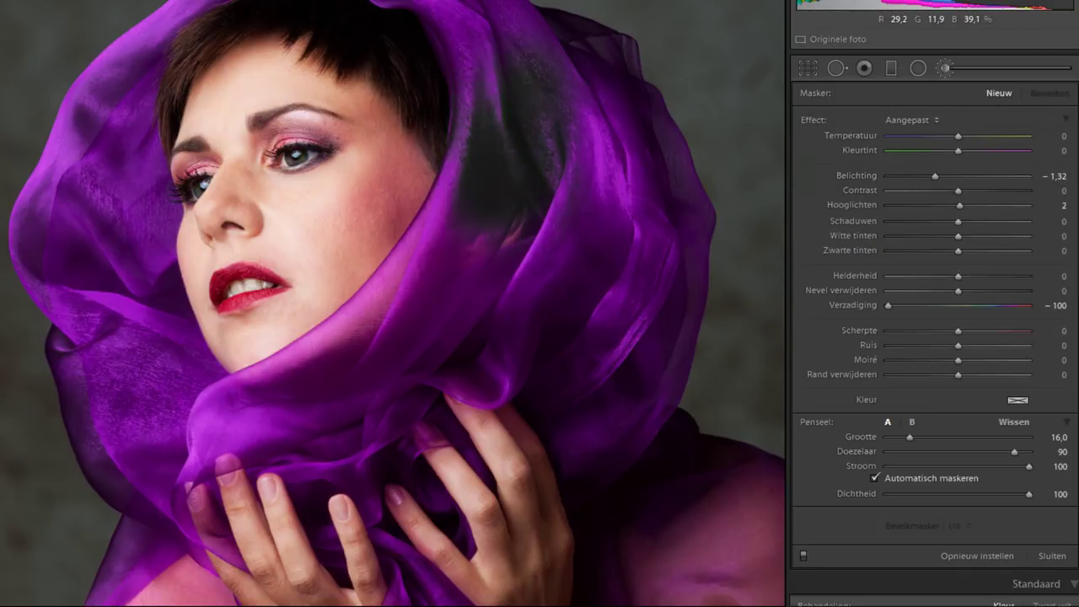
drag(486, 74, 494, 111)
drag(667, 127, 632, 203)
mouse_move(481, 245)
mouse_down()
mouse_move(371, 320)
mouse_move(160, 371)
mouse_move(50, 193)
mouse_up()
mouse_move(85, 160)
mouse_down()
mouse_move(110, 72)
mouse_move(211, 8)
mouse_up()
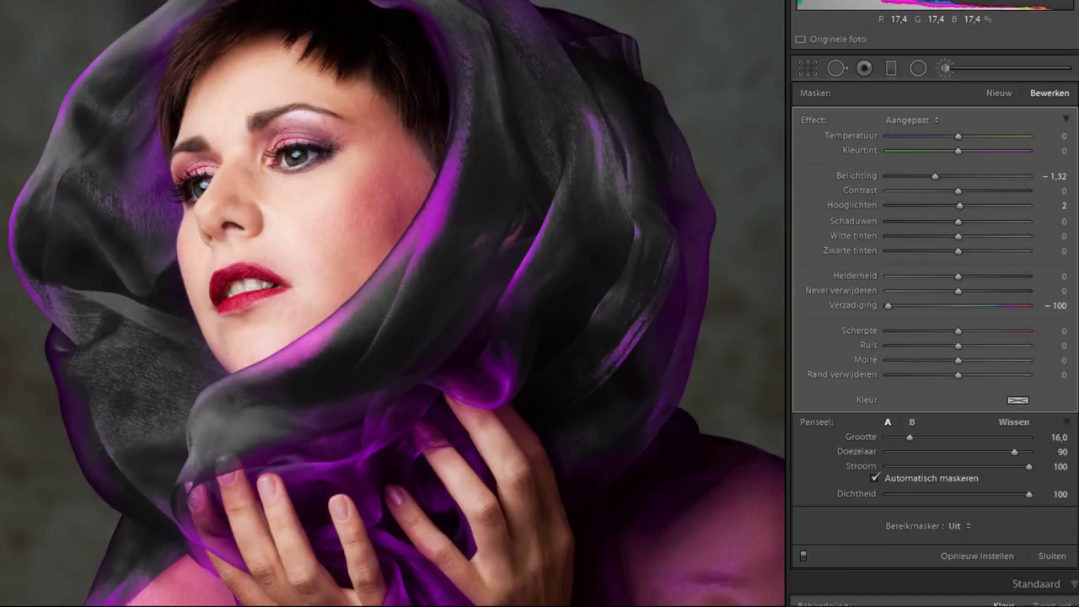
double_click(887, 305)
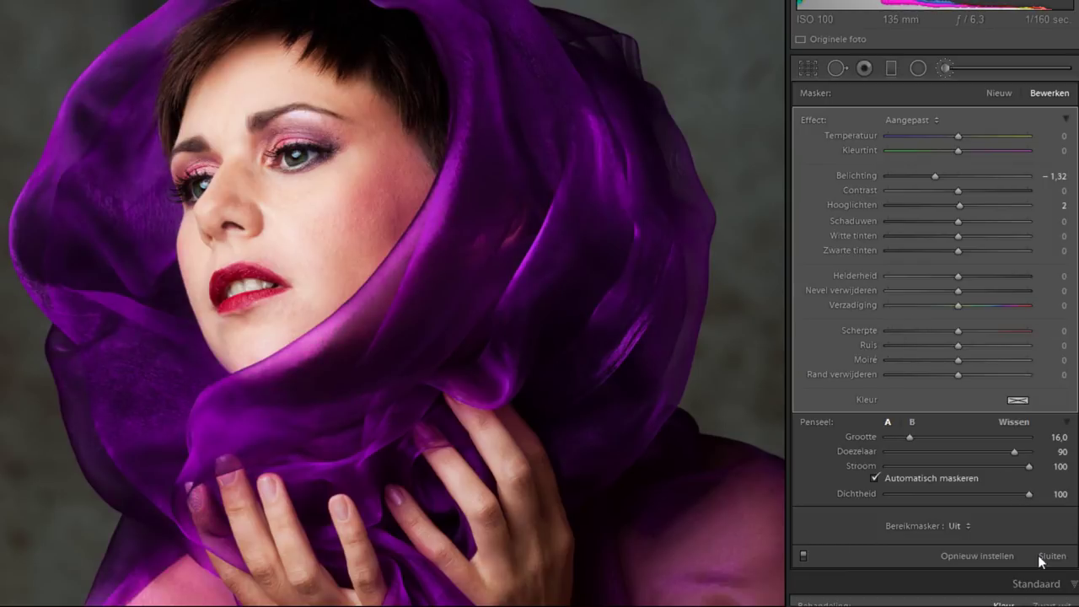
Step: Limit the darkening mask to luminance range 0/21, smoothness 20, with Exposure eased to -0.75
click(957, 526)
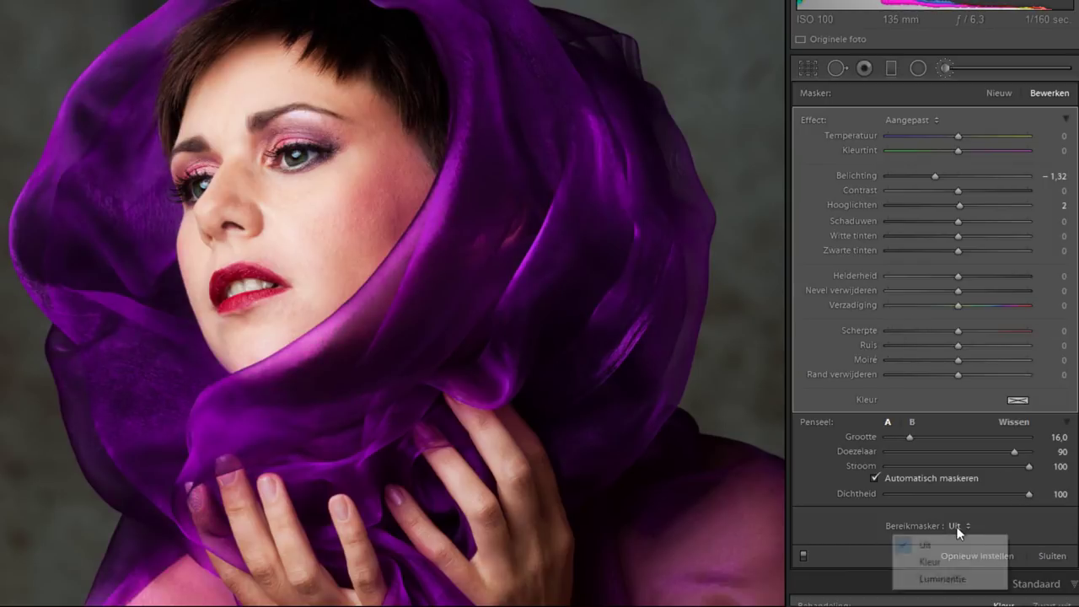
click(958, 580)
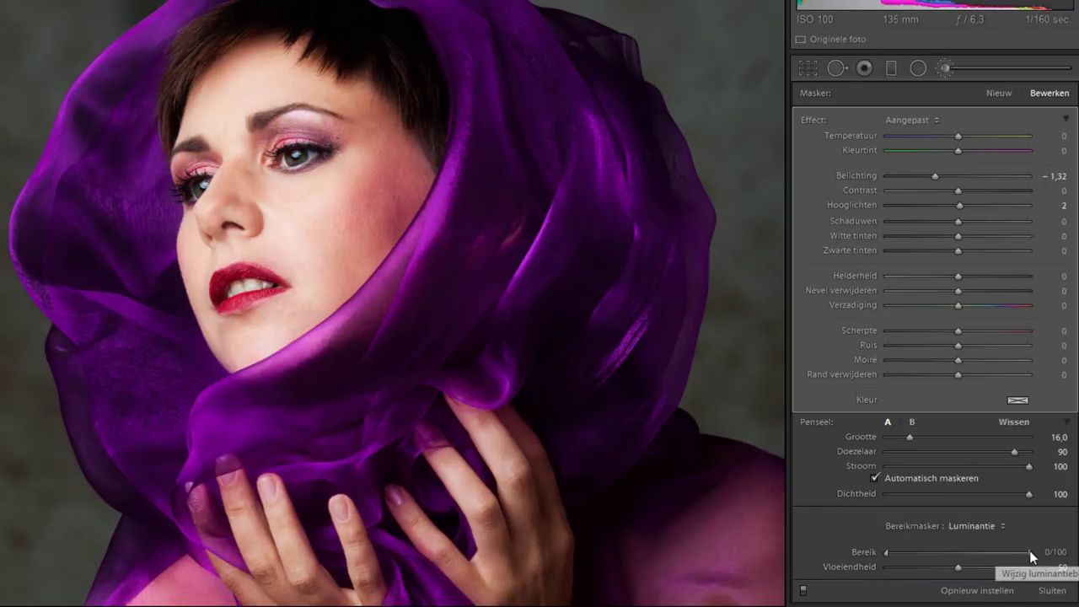
mouse_move(1030, 551)
mouse_down()
mouse_move(942, 551)
mouse_move(916, 567)
mouse_up()
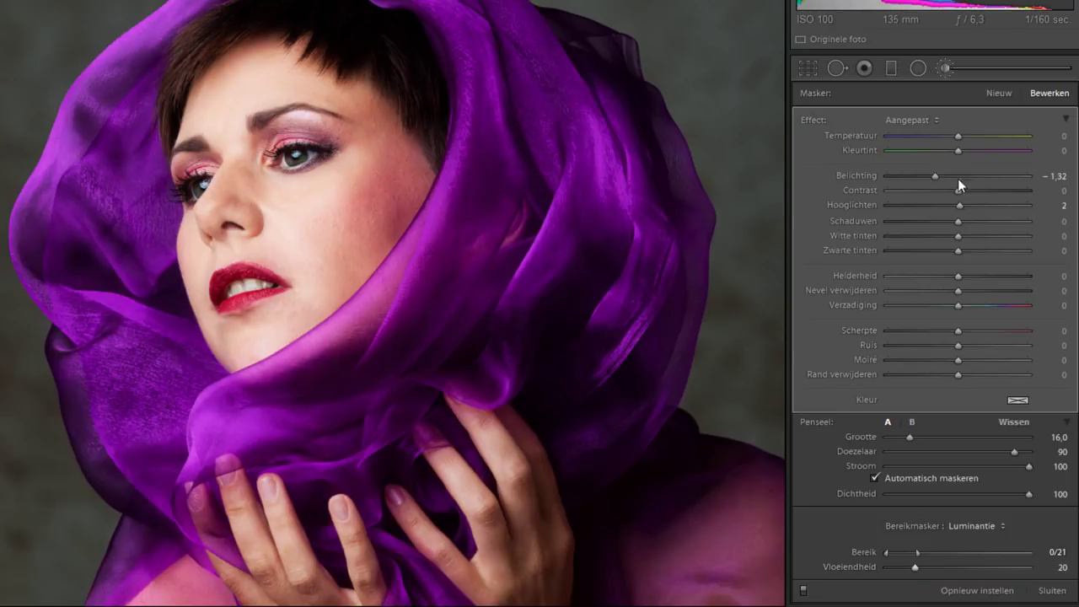
drag(936, 175, 947, 175)
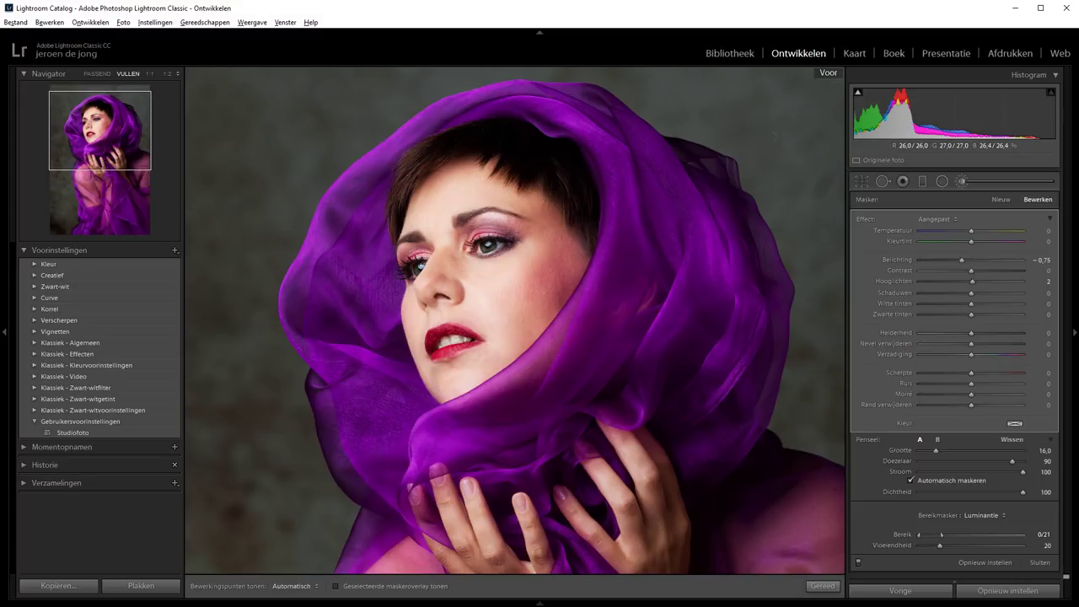
Step: Fit the whole portrait in the window and toggle before/after to compare with the original
key(backslash)
key(backslash)
key(backslash)
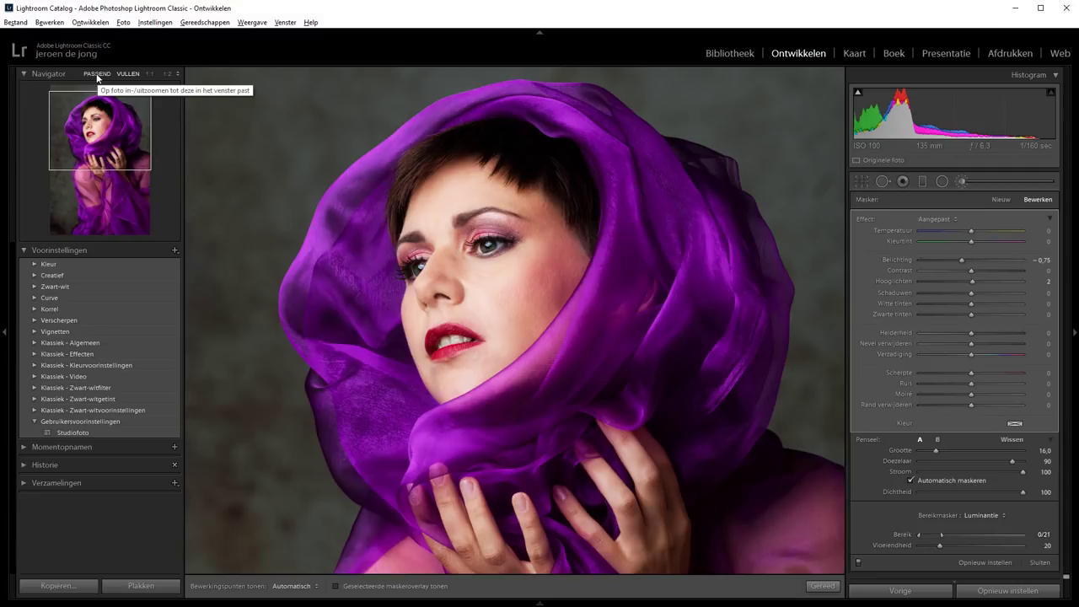
click(97, 74)
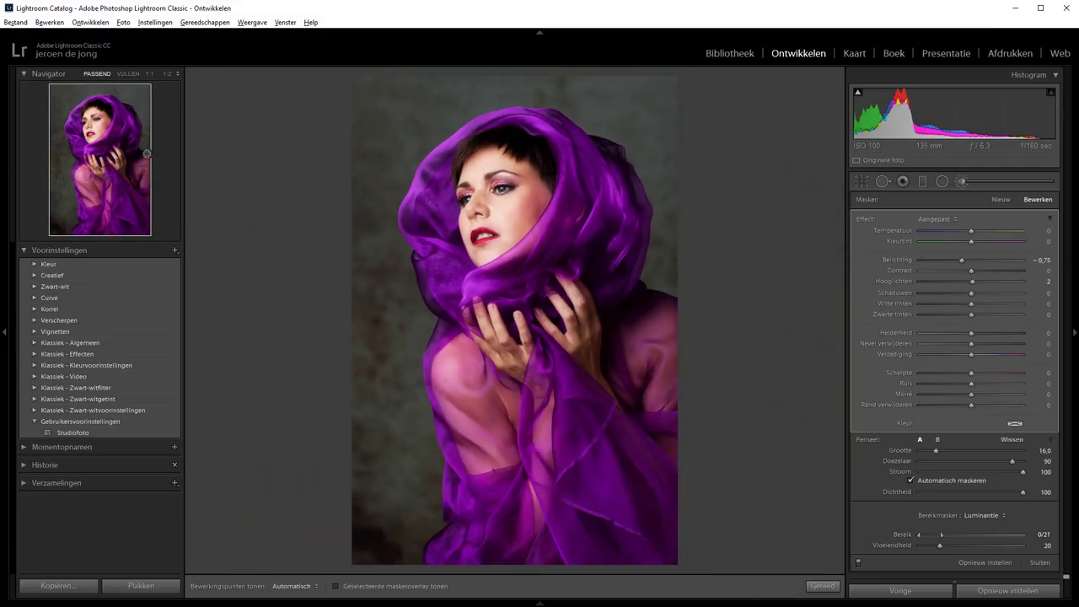
key(backslash)
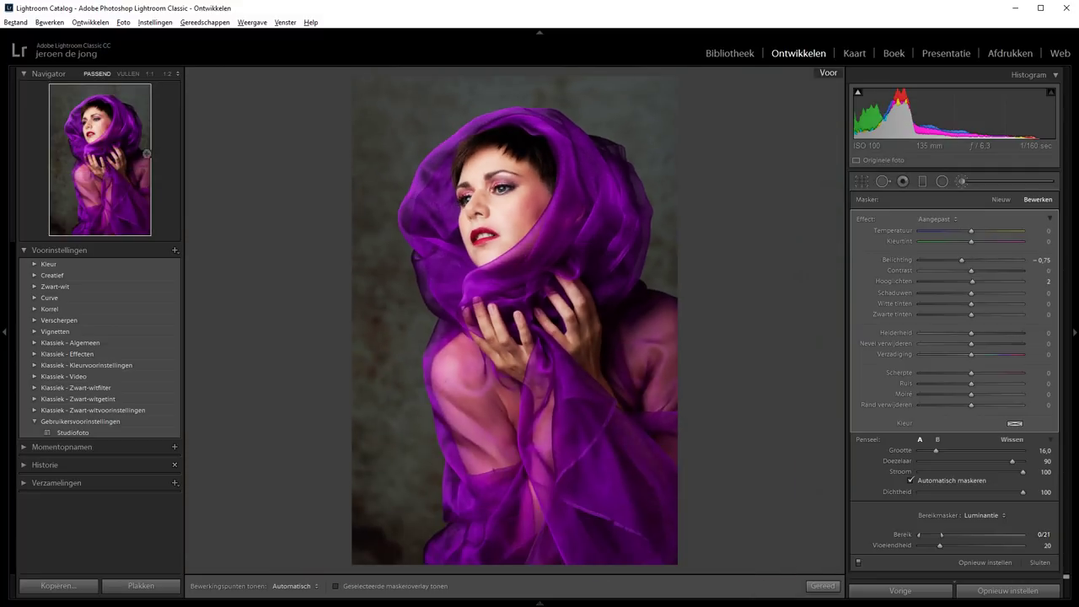
key(backslash)
click(991, 181)
drag(978, 315, 978, 314)
Step: Darken the lower fabric with a brush mask limited to luminance range 0/32
click(1015, 187)
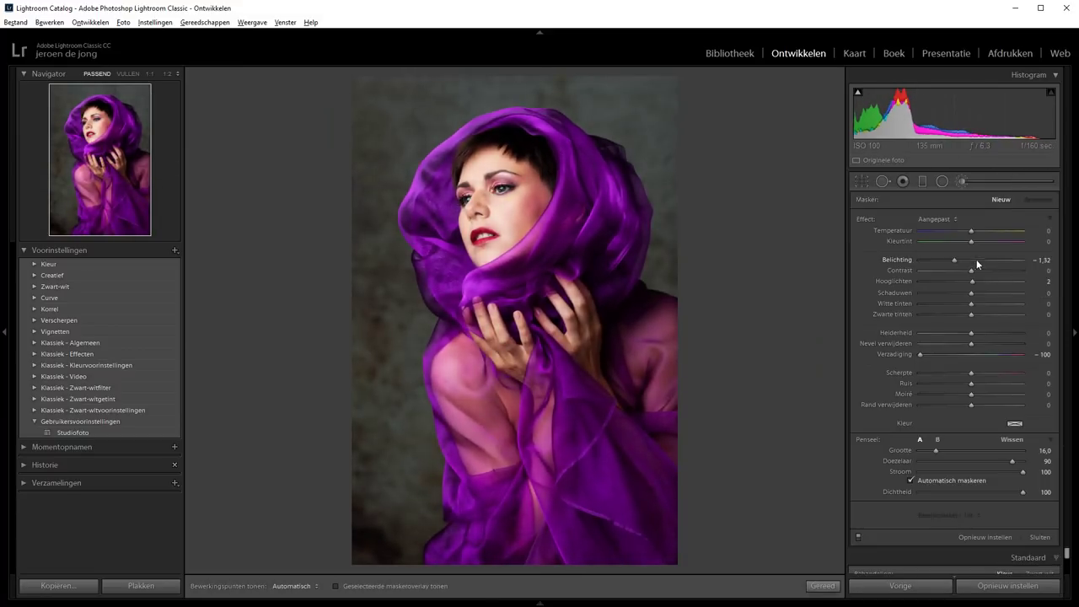
key(h)
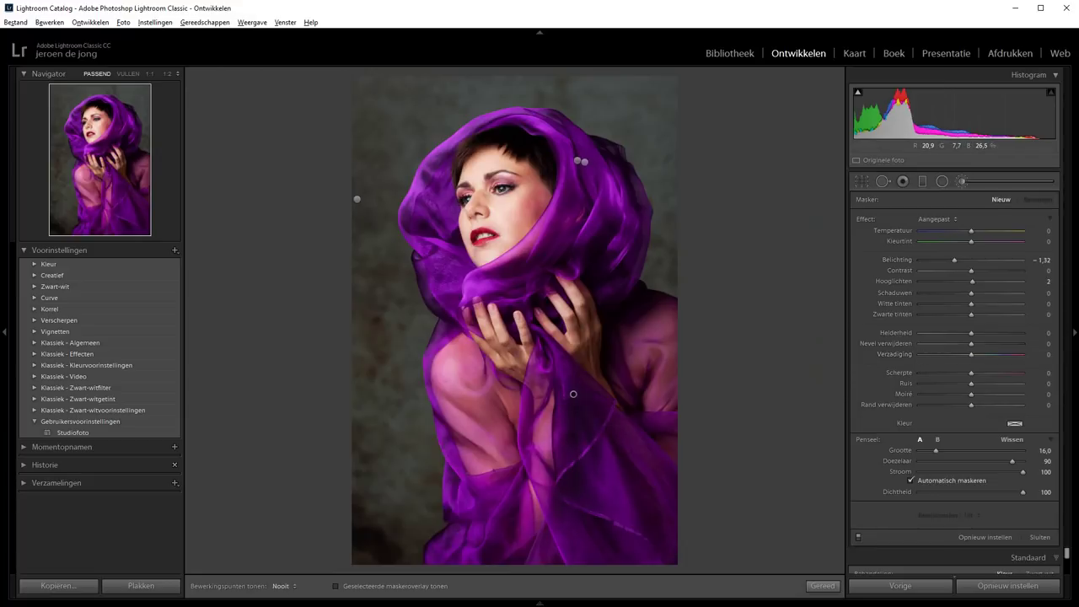
drag(467, 540, 538, 502)
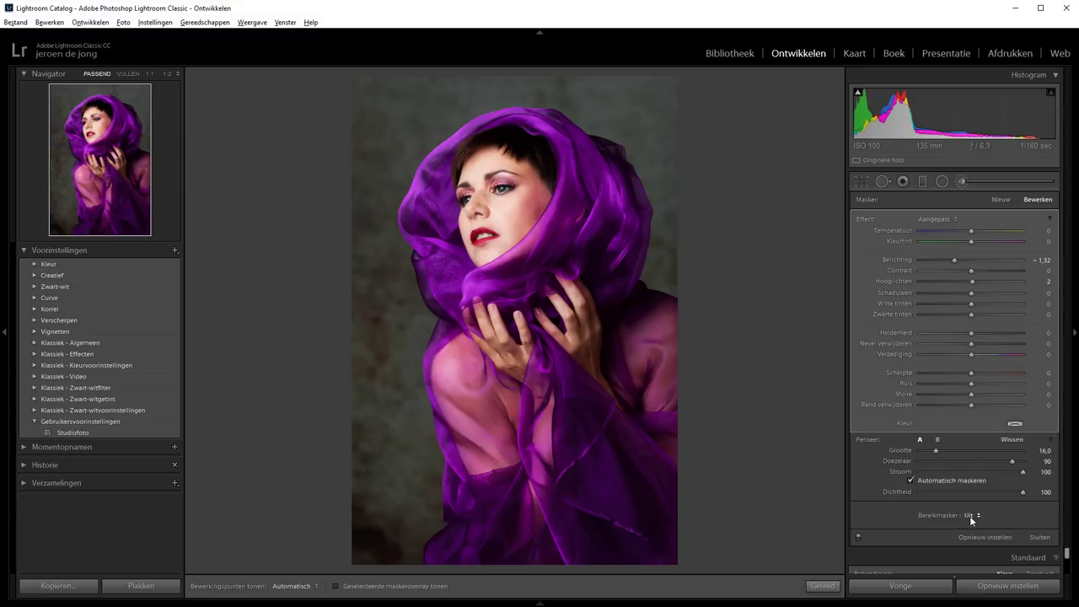
click(970, 515)
click(953, 554)
drag(1022, 538, 946, 544)
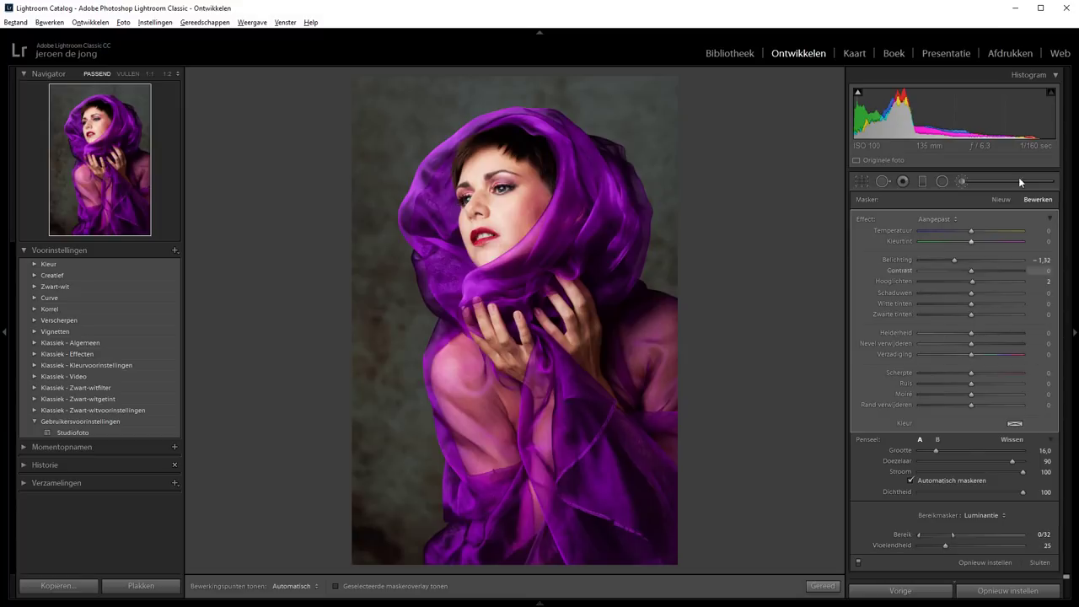
Step: Paint a new Exposure +1.23 mask over the lower-centre scarf with a Luminance range mask
click(1001, 199)
drag(955, 259, 987, 262)
key(h)
mouse_move(597, 500)
mouse_down()
mouse_move(575, 396)
mouse_move(582, 539)
mouse_up()
drag(523, 485, 439, 553)
key(h)
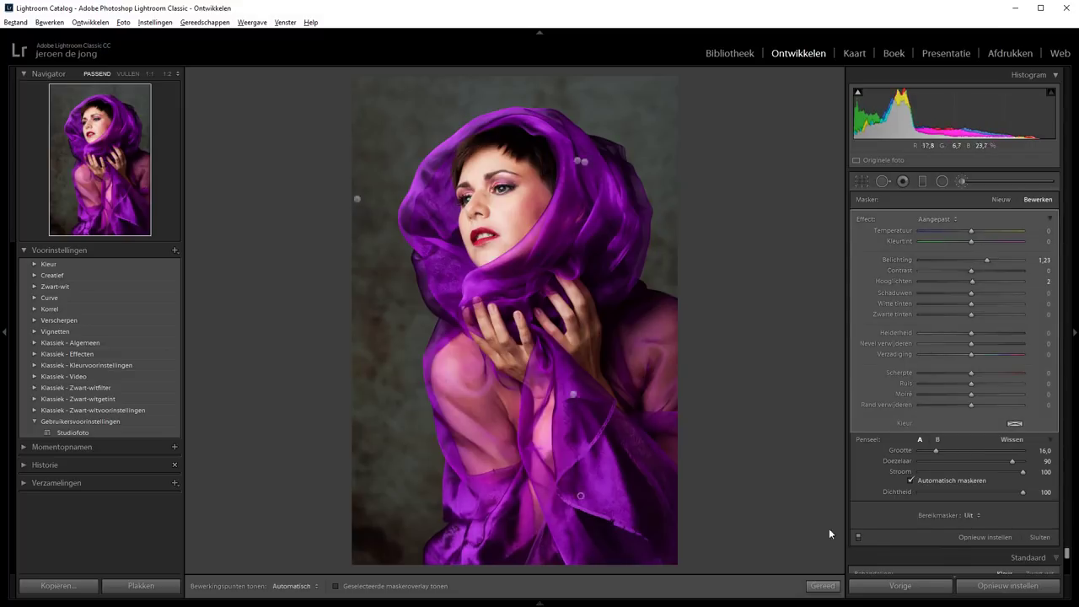
click(962, 514)
click(953, 541)
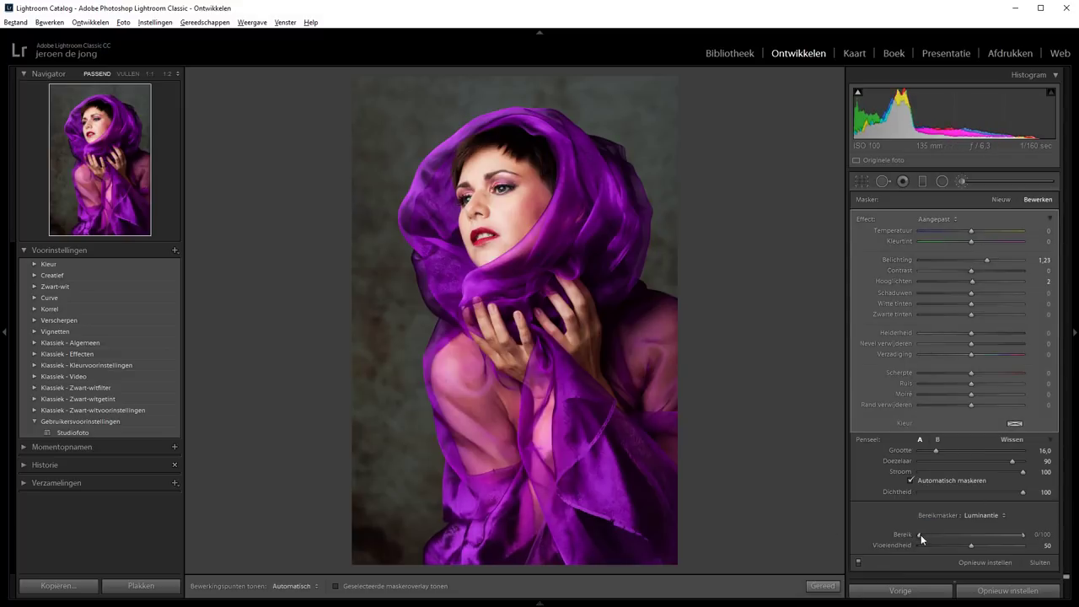
Step: Narrow the brightening mask to luminance range 68/100, smoothness 17, and compare before/after
mouse_move(921, 535)
mouse_down()
mouse_move(998, 534)
mouse_move(979, 548)
mouse_move(919, 546)
mouse_up()
drag(997, 535, 988, 535)
key(backslash)
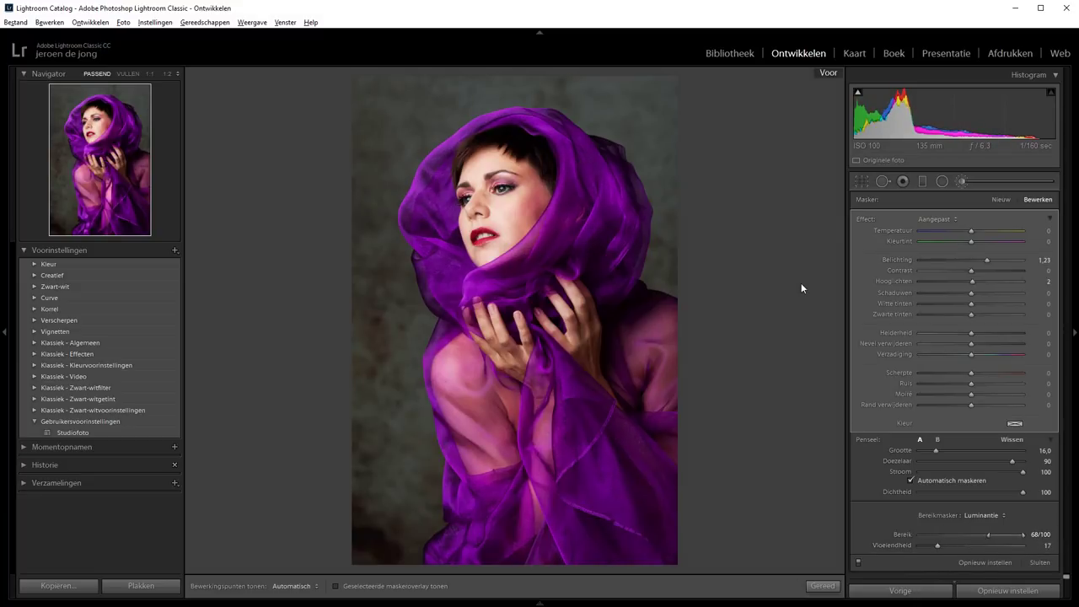
key(backslash)
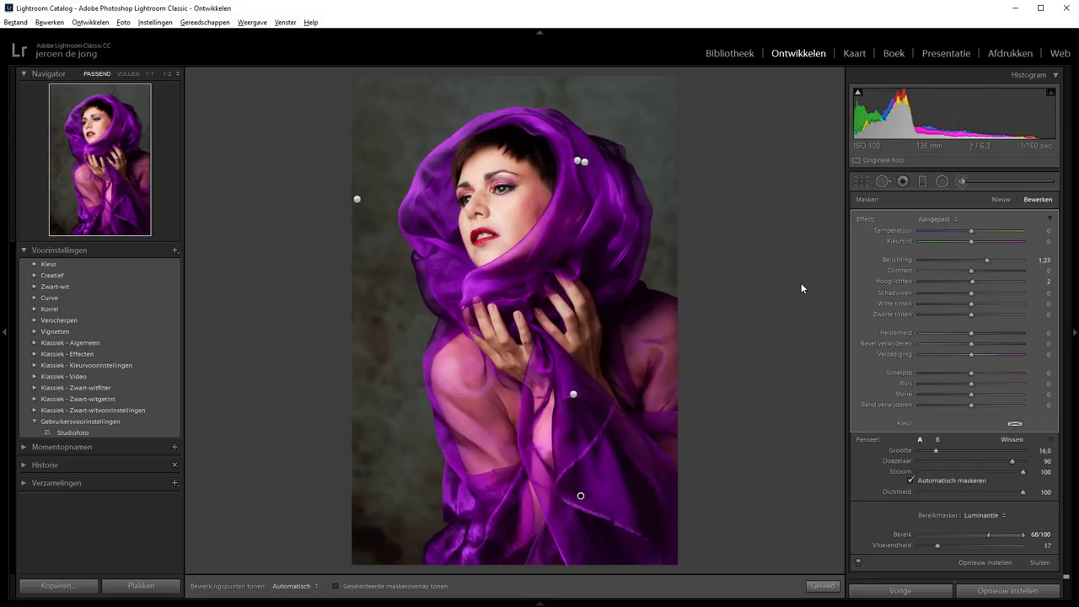
key(backslash)
key(backslash)
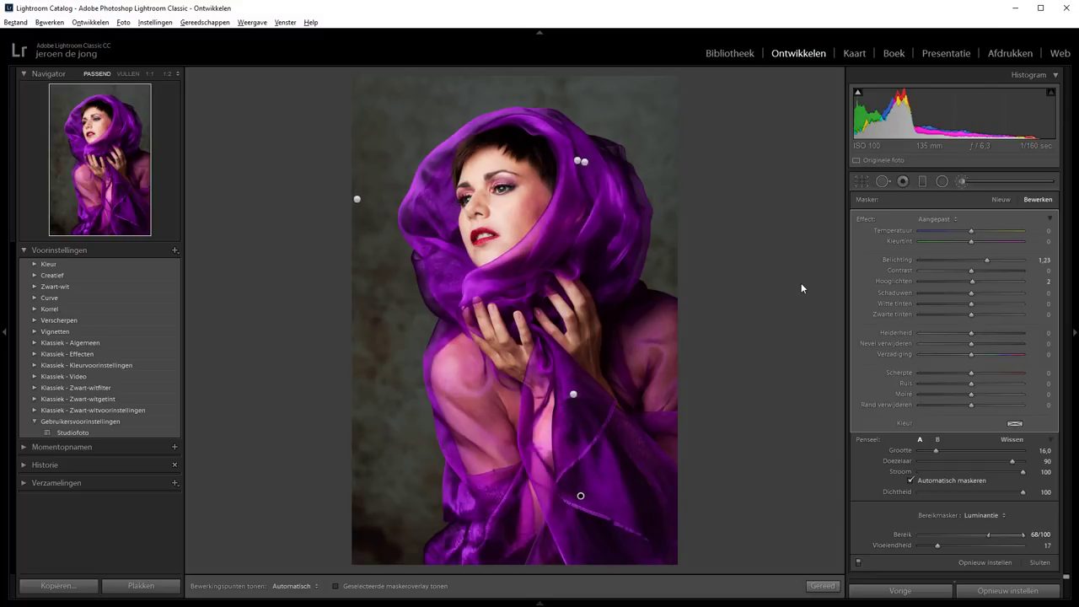